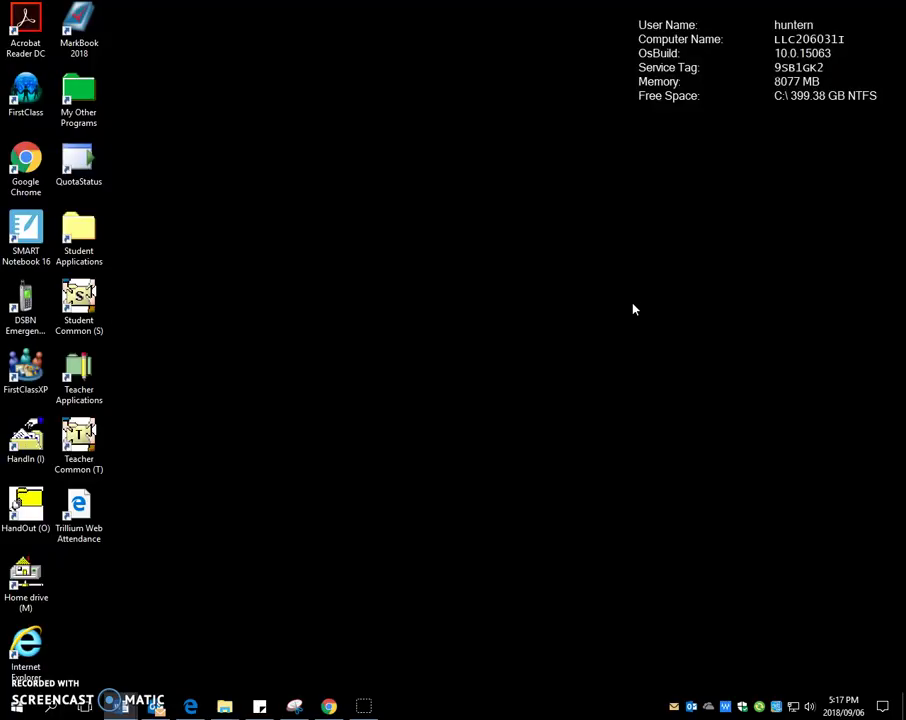
# Step: Open the LLCHandOut$ (O:) drive from its shortcut, then collapse and restore the ribbon
pyautogui.click(575, 296)
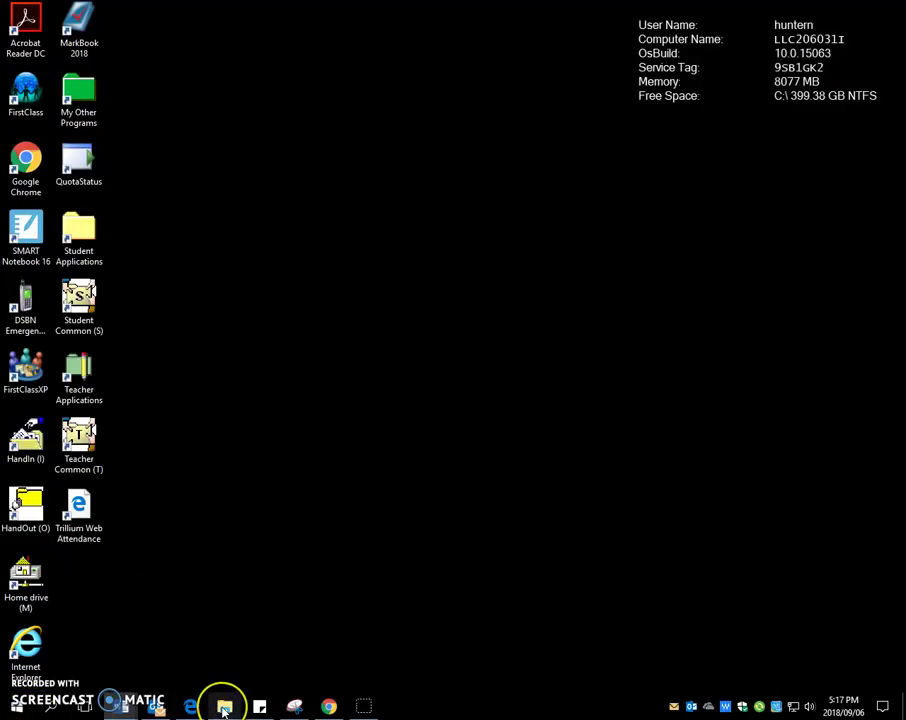
pyautogui.moveTo(225, 708)
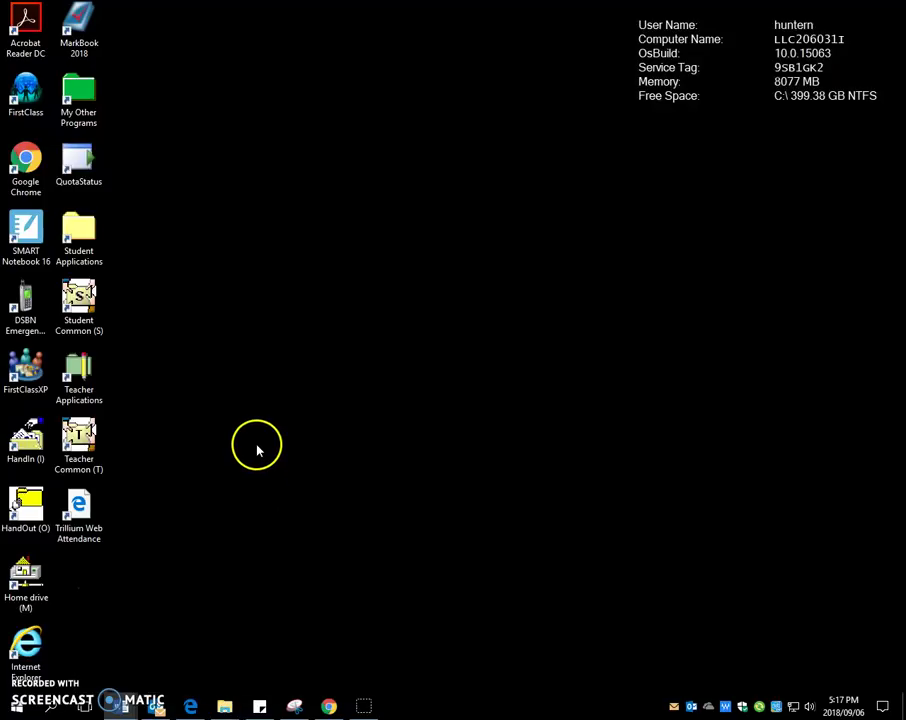
pyautogui.click(22, 502)
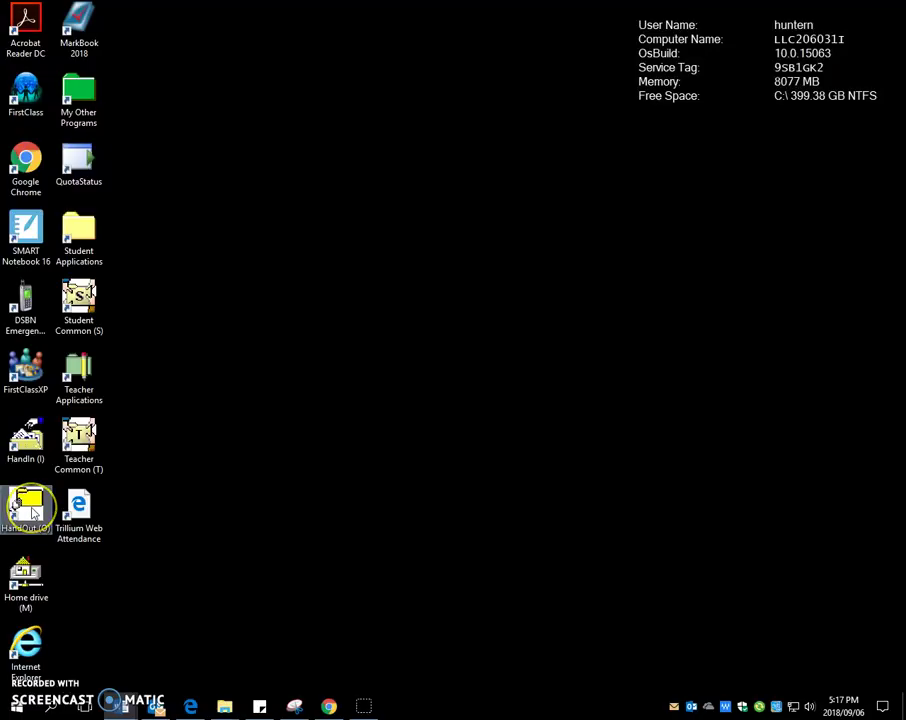
pyautogui.doubleClick(30, 510)
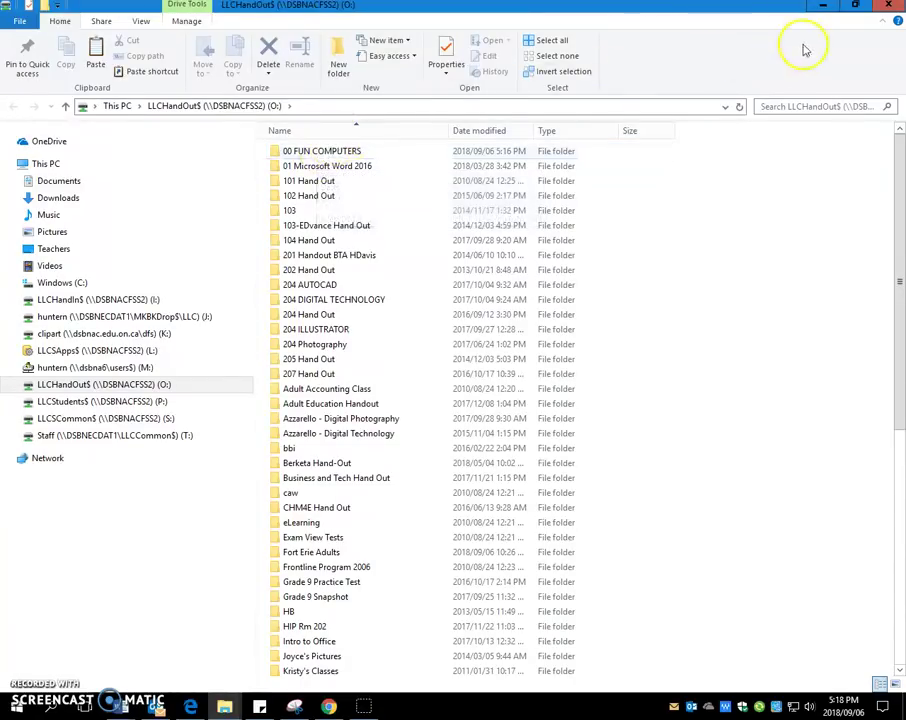
pyautogui.click(882, 23)
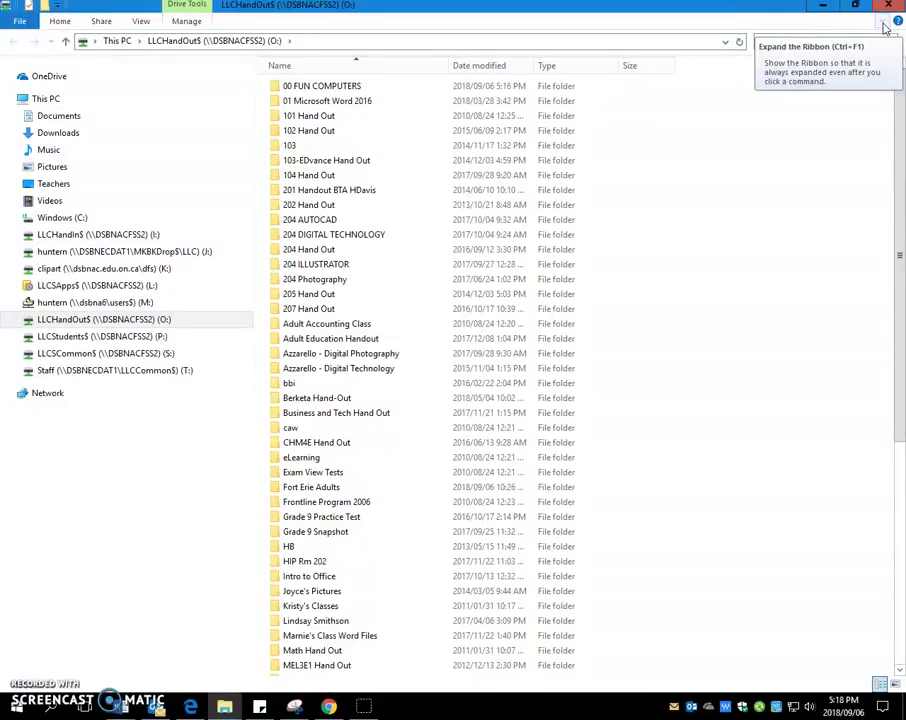
pyautogui.click(893, 21)
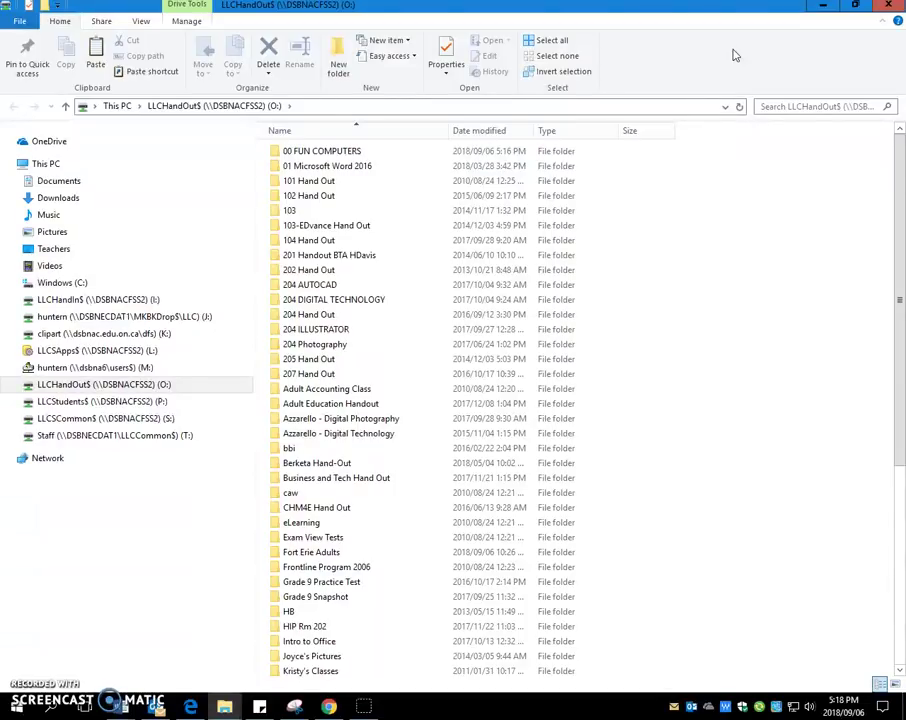
pyautogui.moveTo(321, 157)
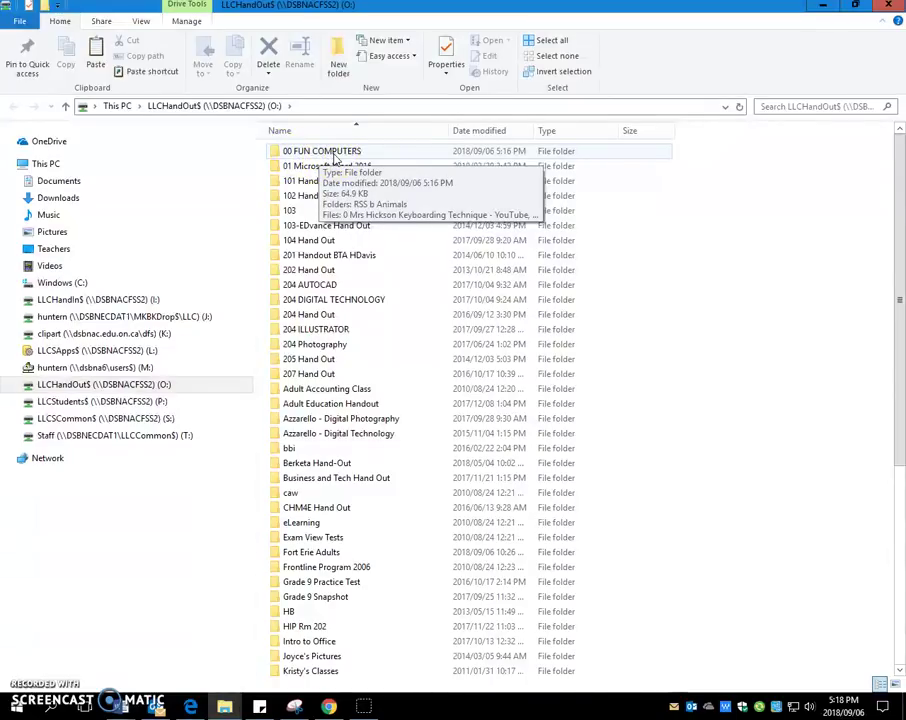
# Step: Open 00 FUN COMPUTERS and copy the RSS b Animals folder to the clipboard
pyautogui.doubleClick(334, 155)
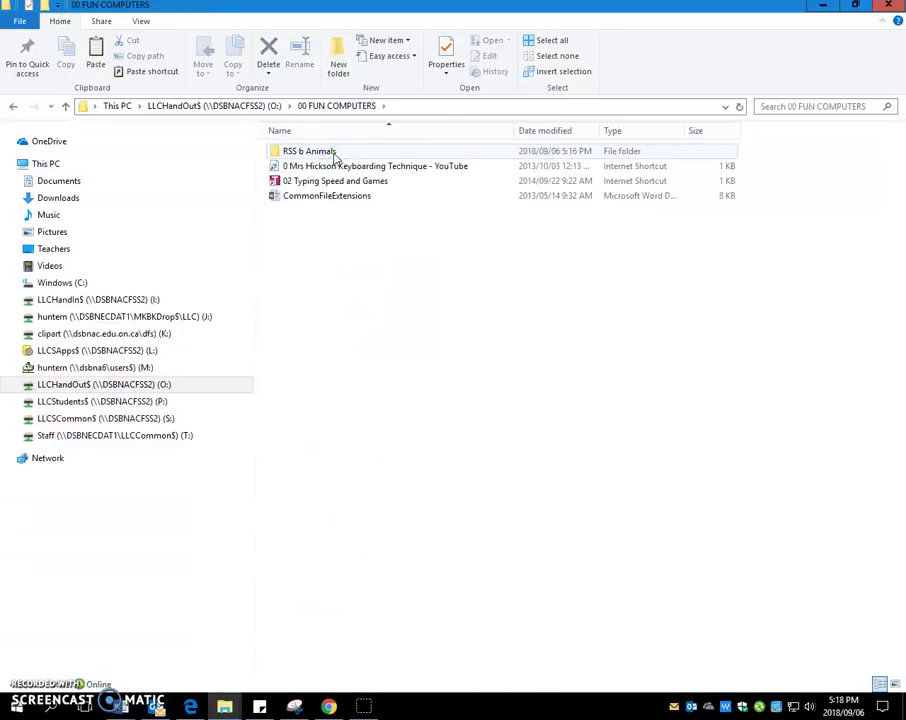
pyautogui.click(336, 109)
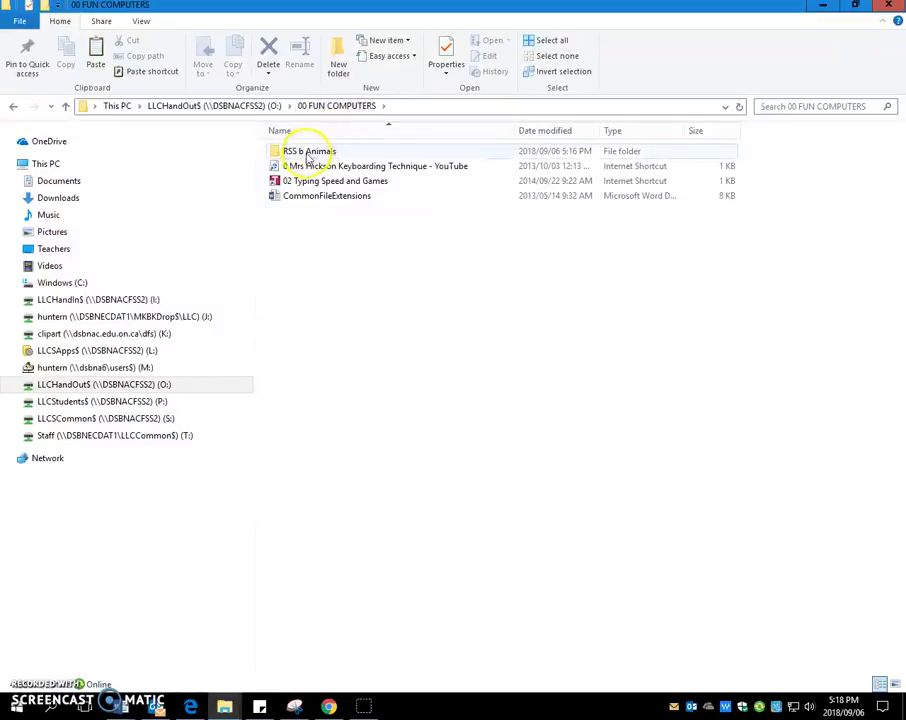
pyautogui.moveTo(305, 160)
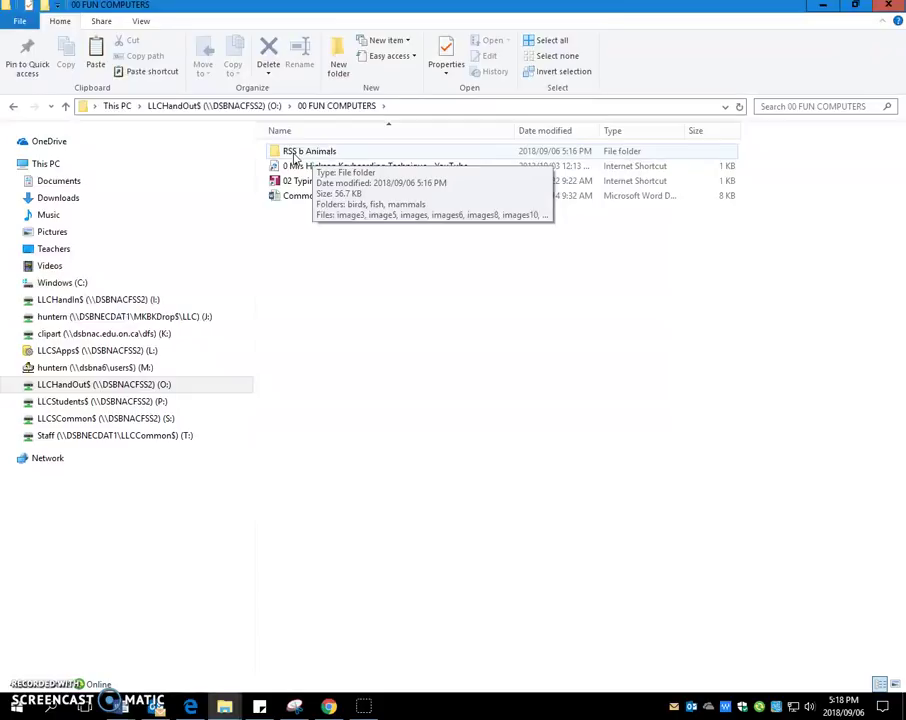
pyautogui.rightClick(294, 156)
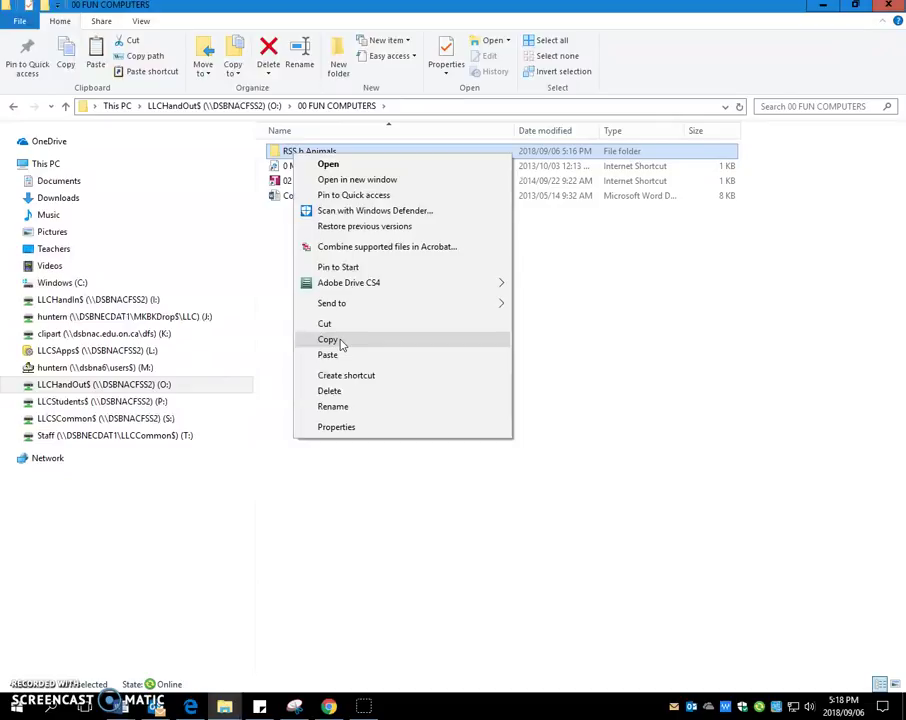
pyautogui.click(330, 340)
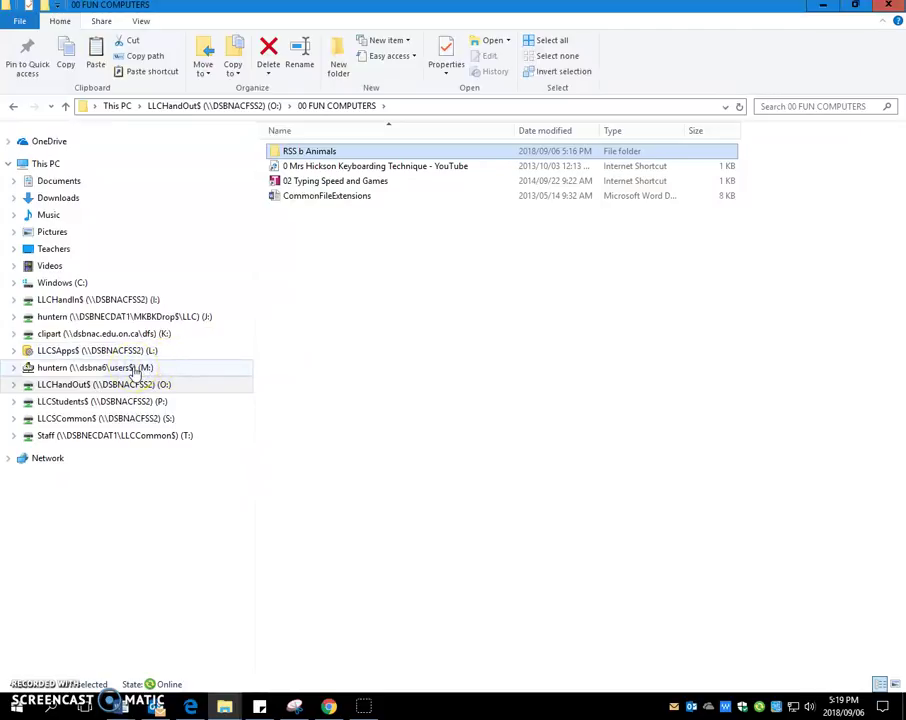
# Step: Paste the RSS b Animals folder into M:\junk and select the pasted copy
pyautogui.click(134, 371)
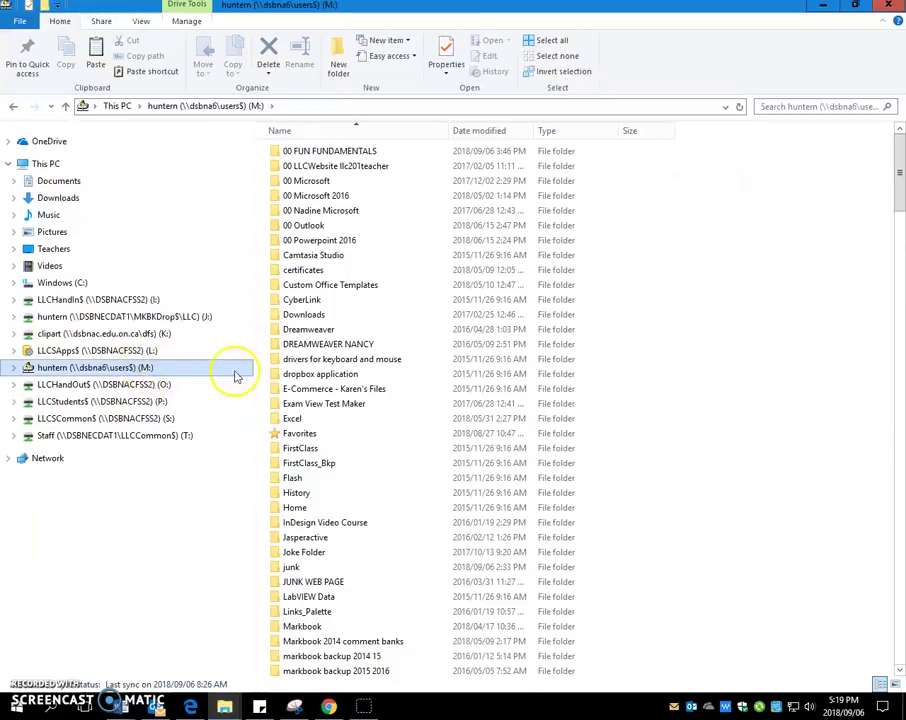
pyautogui.click(304, 567)
pyautogui.doubleClick(304, 567)
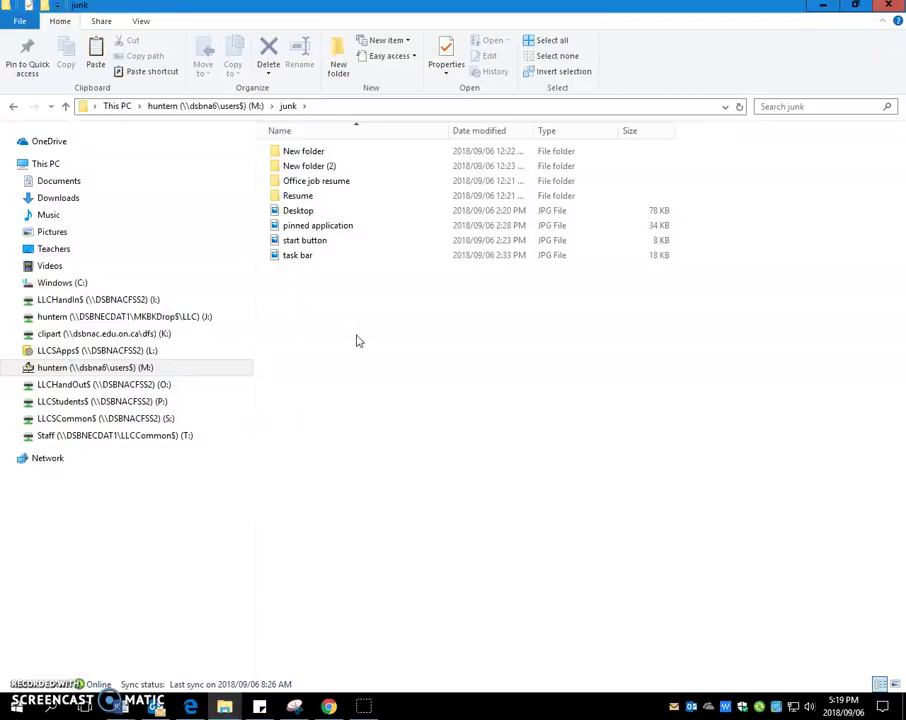
pyautogui.click(383, 350)
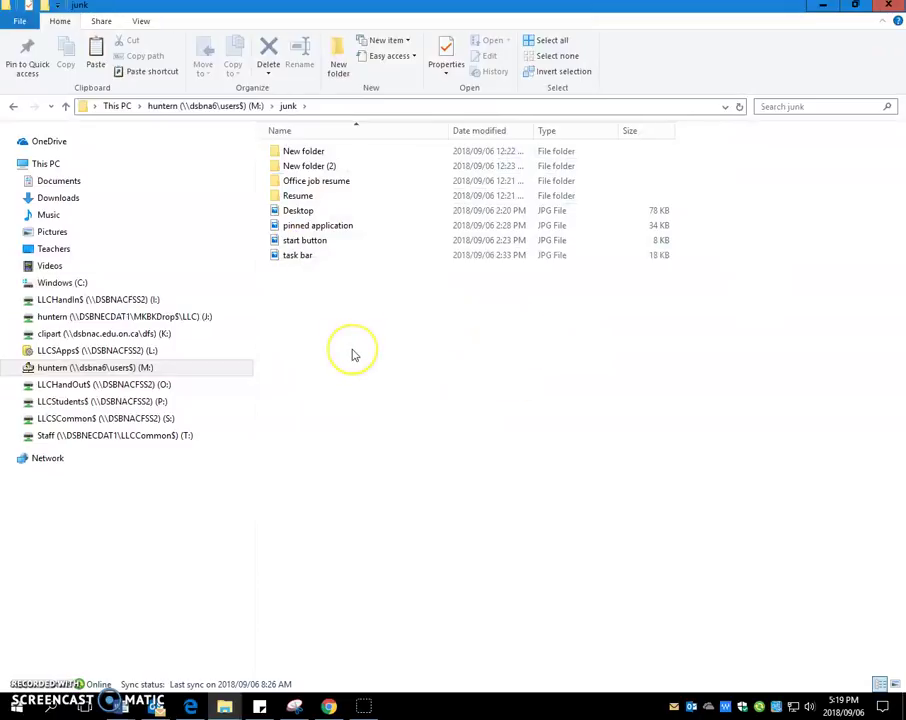
pyautogui.rightClick(352, 355)
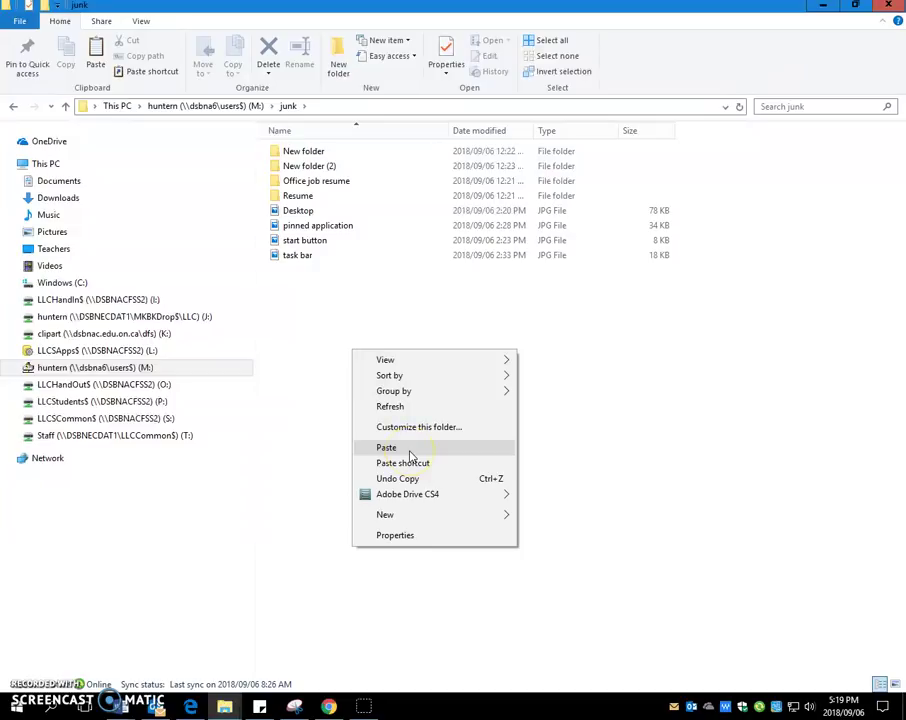
pyautogui.click(409, 455)
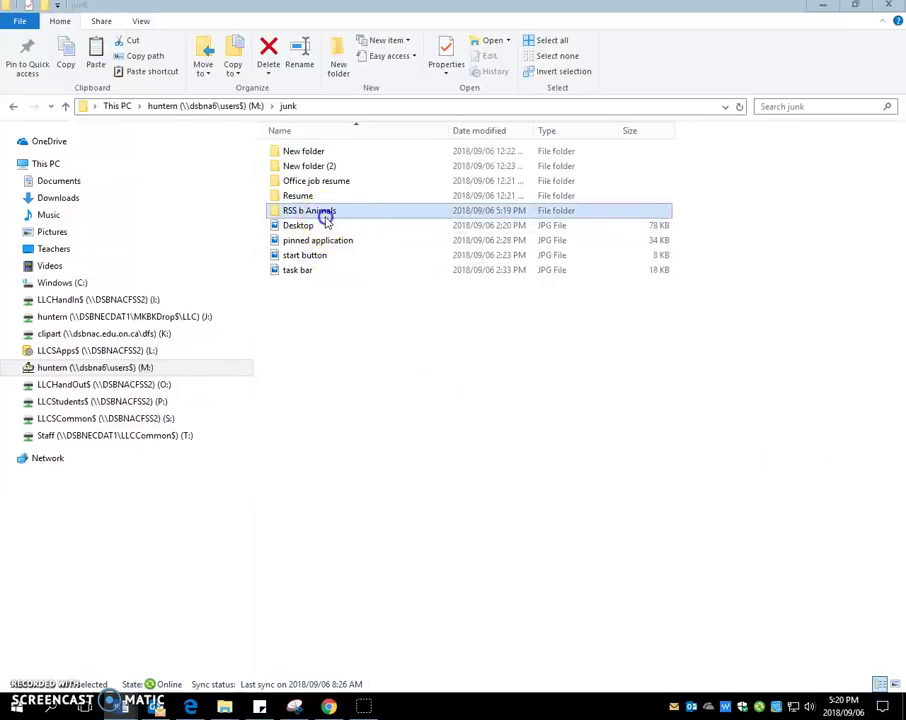
pyautogui.click(322, 212)
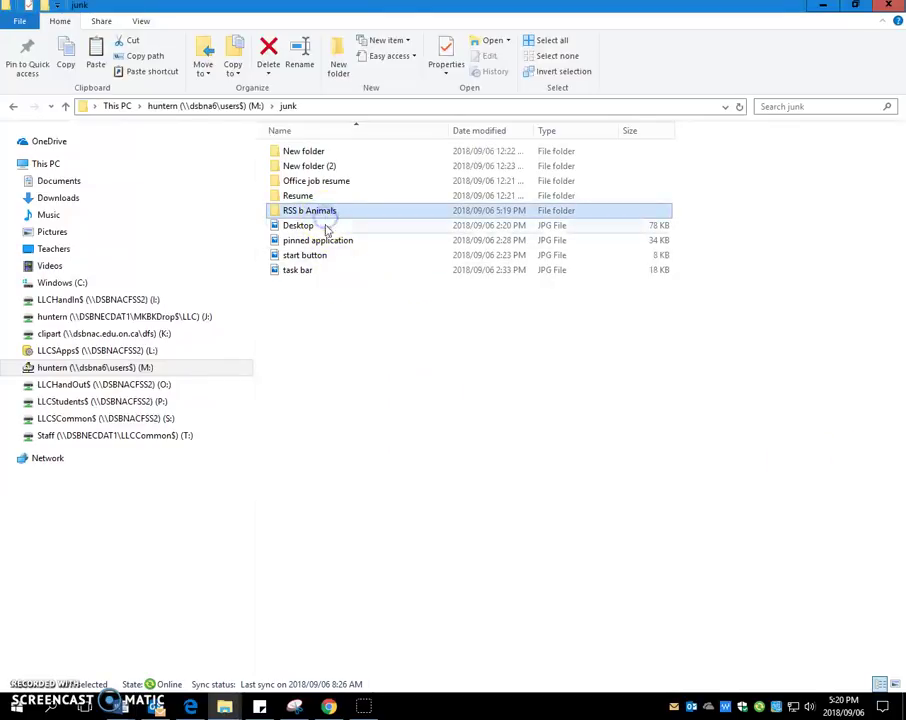
pyautogui.click(370, 318)
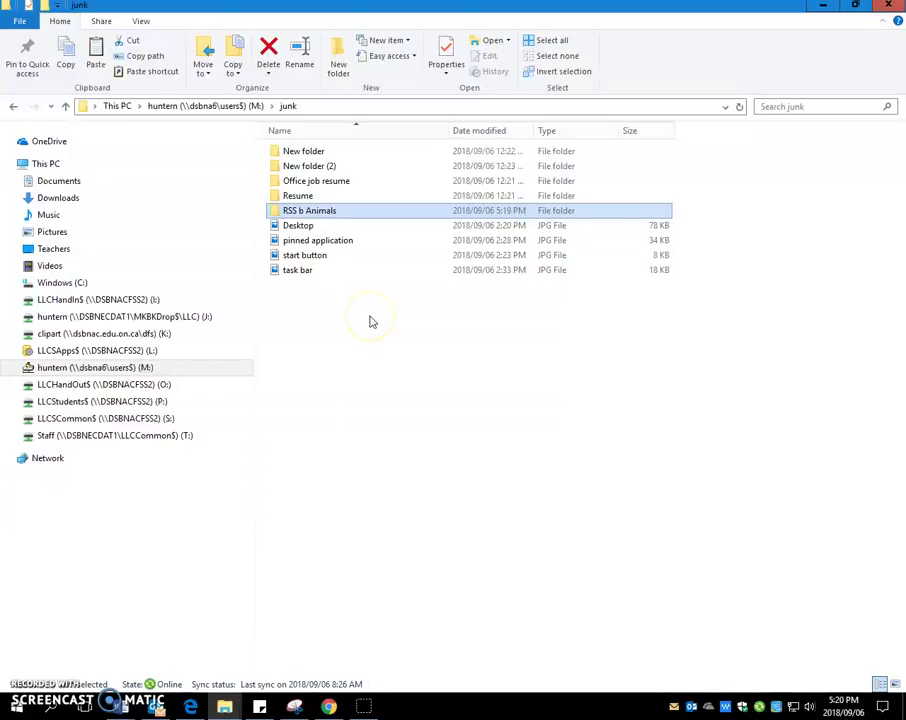
# Step: Rename the pasted RSS b Animals folder by appending the student's full name after Animals
pyautogui.click(62, 20)
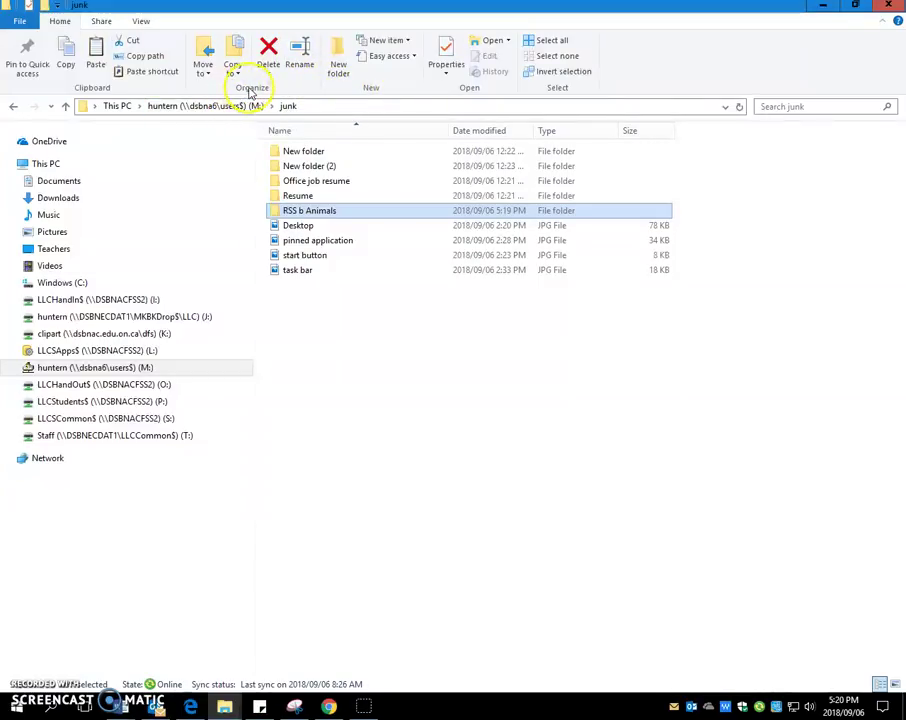
pyautogui.click(304, 60)
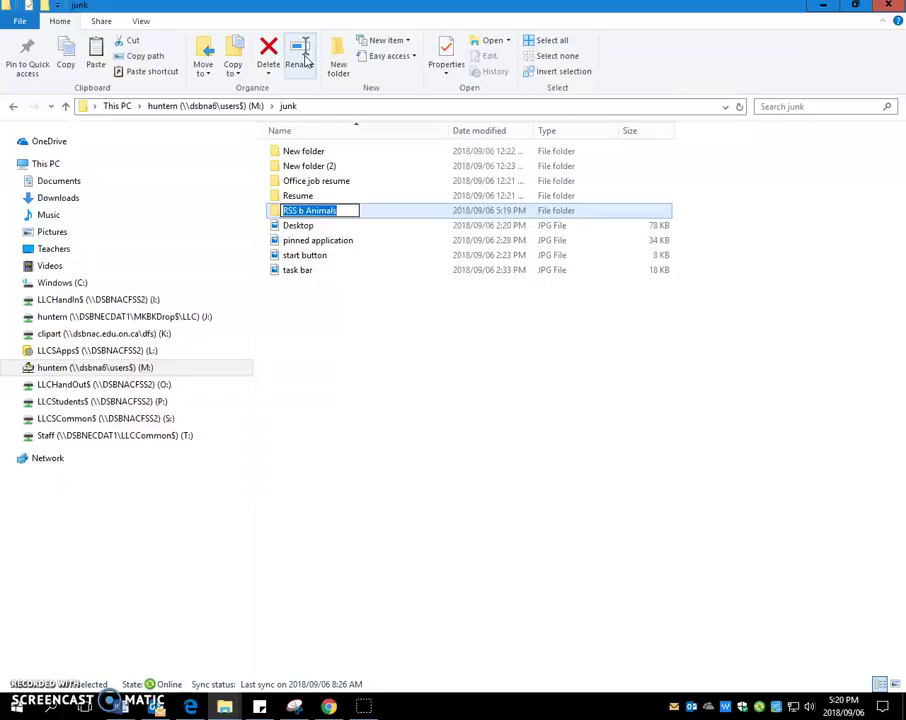
pyautogui.press('End')
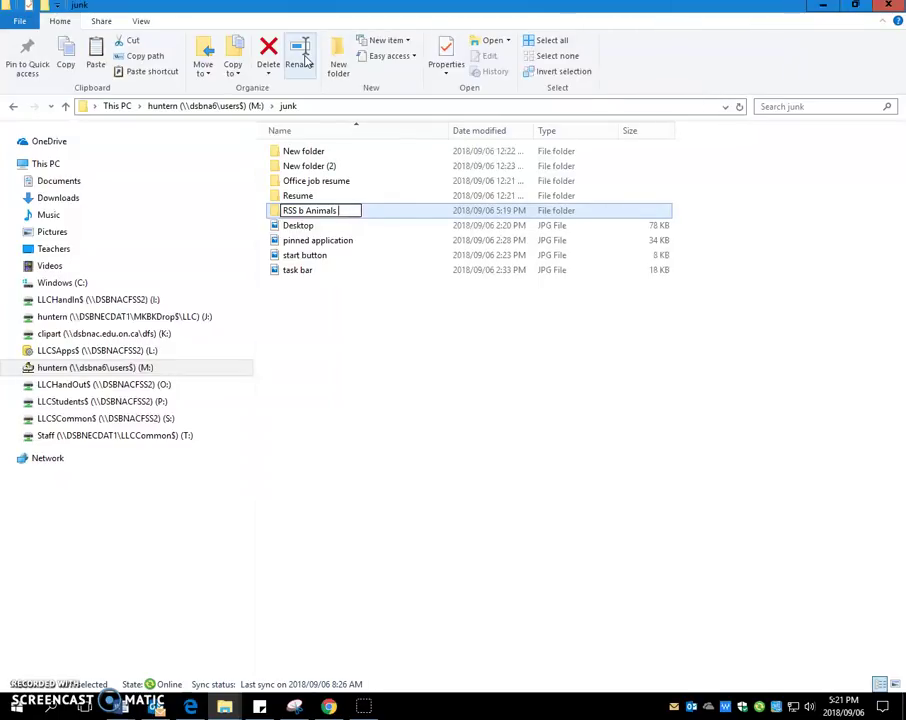
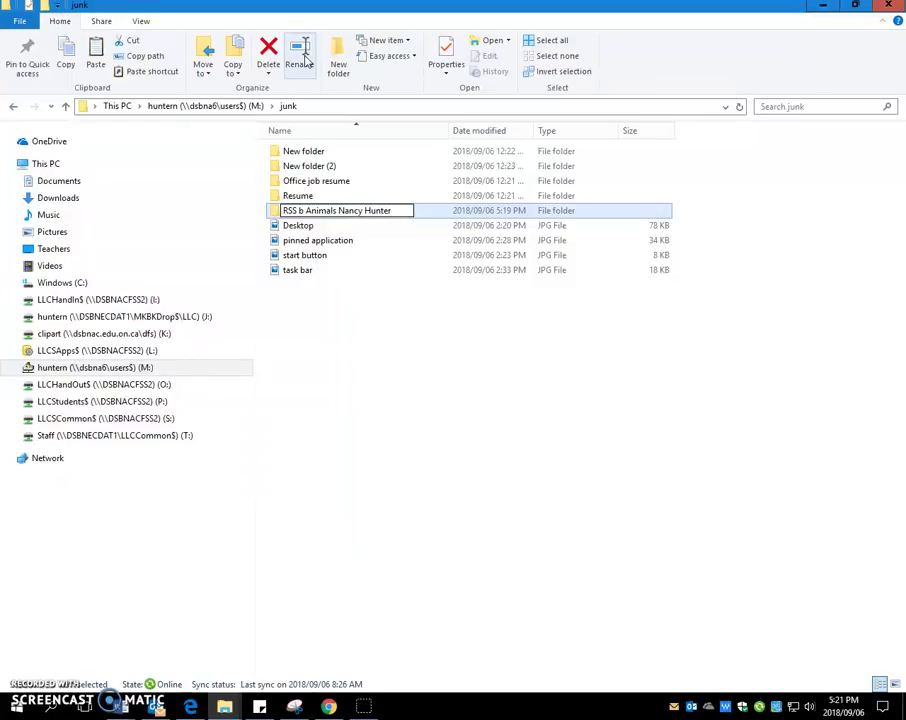
pyautogui.press('Return')
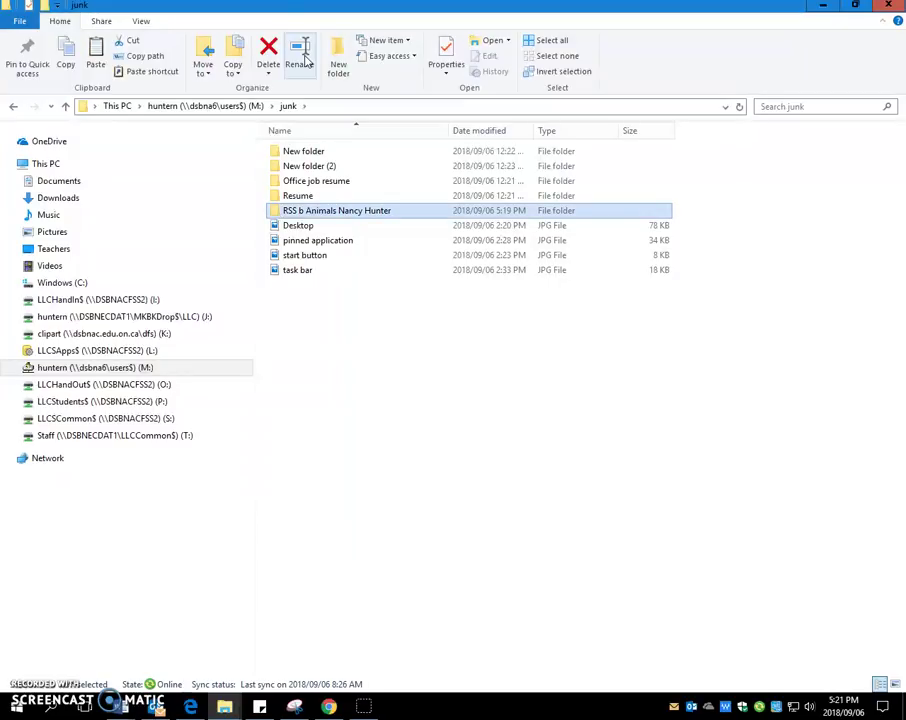
pyautogui.click(384, 213)
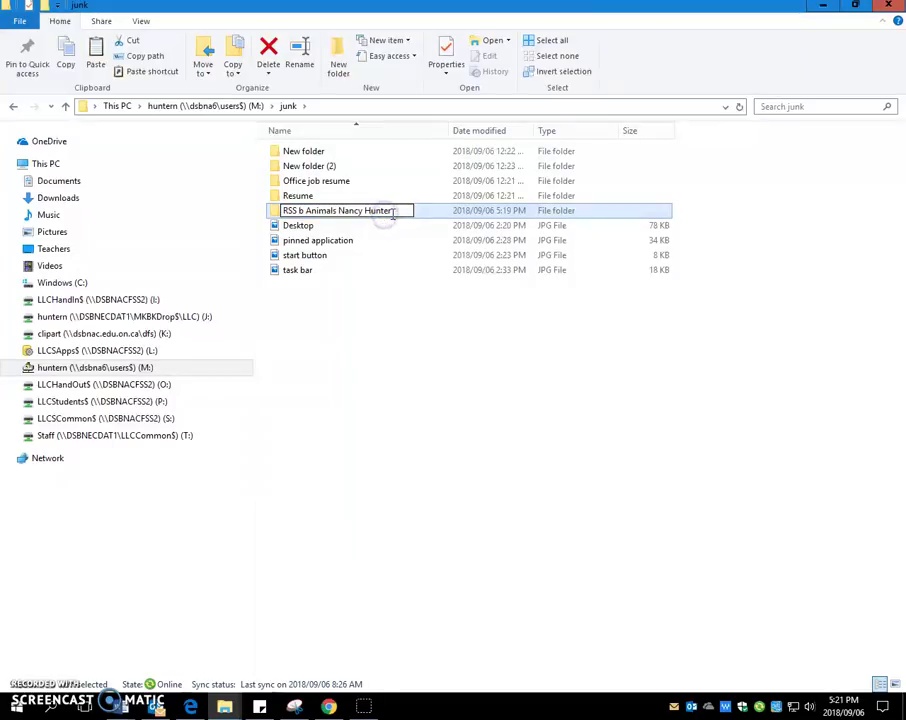
pyautogui.click(382, 368)
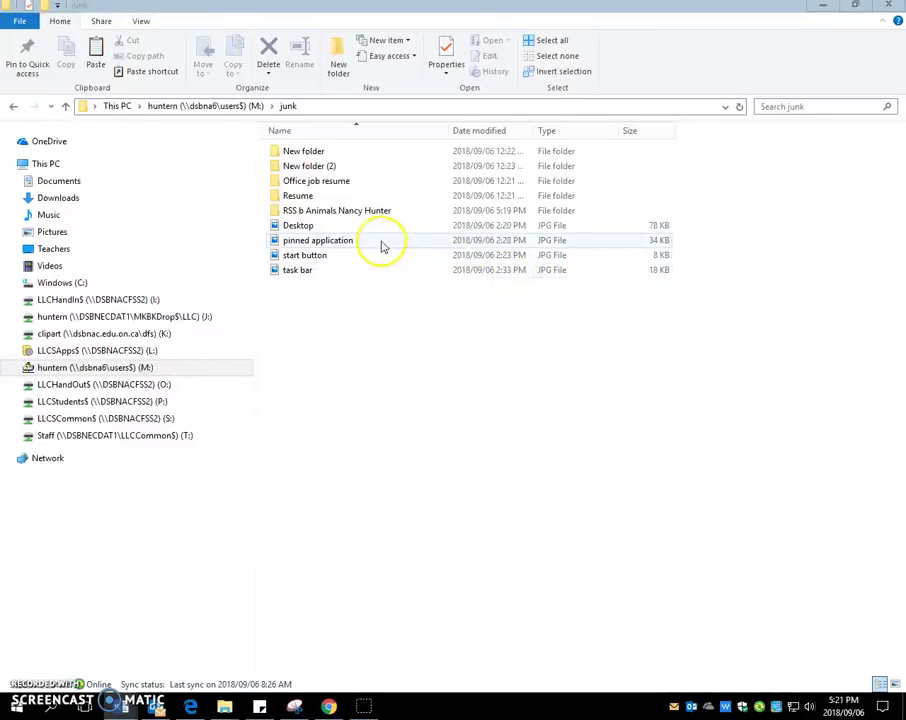
pyautogui.click(338, 214)
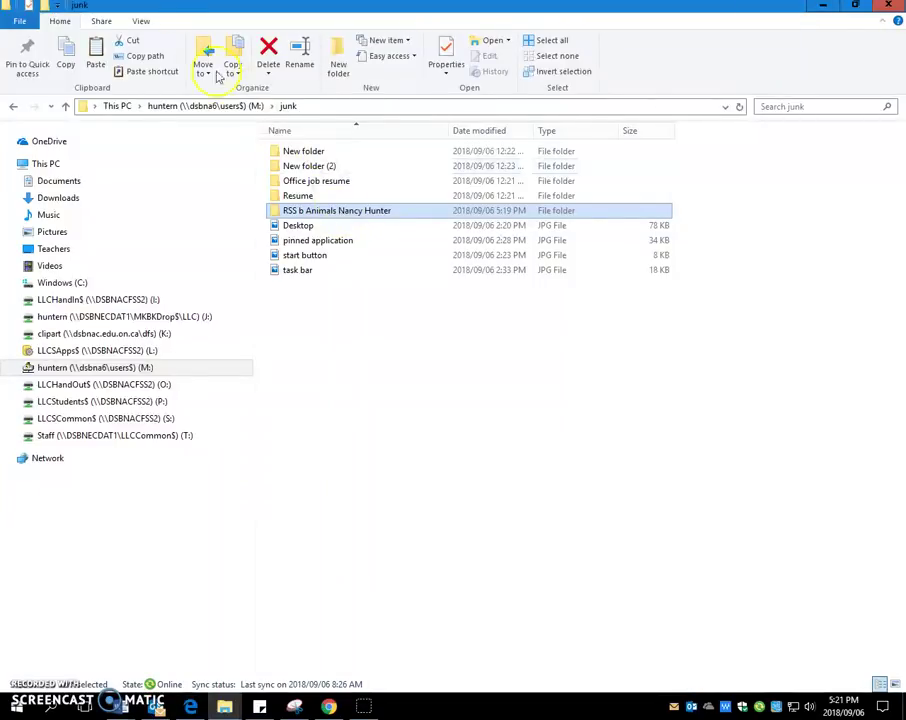
# Step: Switch the junk folder's ribbon to the View tab
pyautogui.click(143, 22)
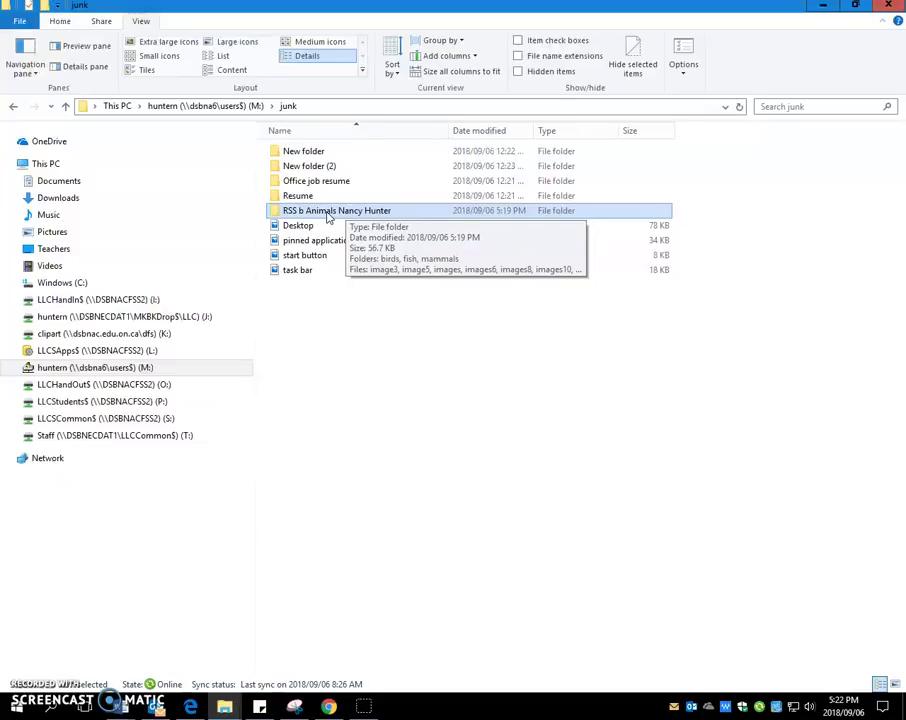
# Step: Open the renamed animals folder to list birds, fish, mammals and the loose JPG images
pyautogui.doubleClick(324, 212)
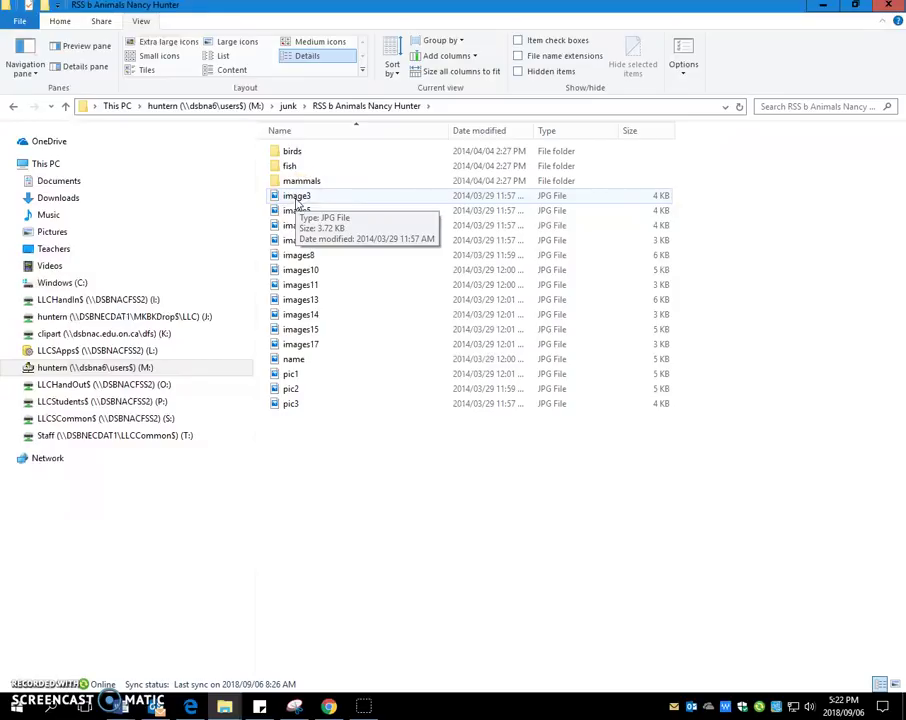
# Step: Preview image3 in the Preview pane, then switch the folder to Large icons layout
pyautogui.click(90, 46)
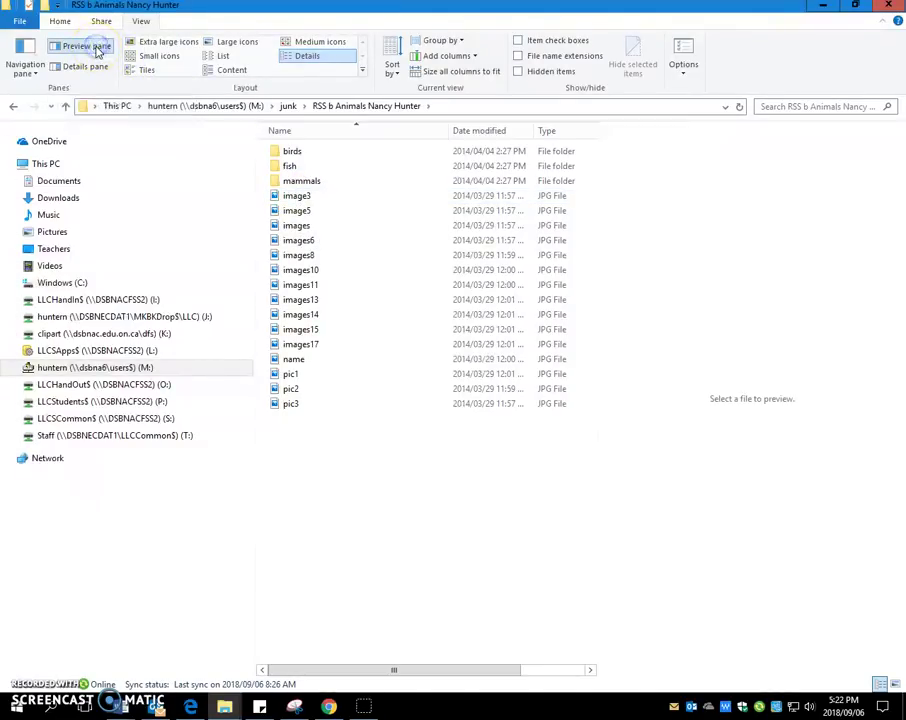
pyautogui.click(283, 197)
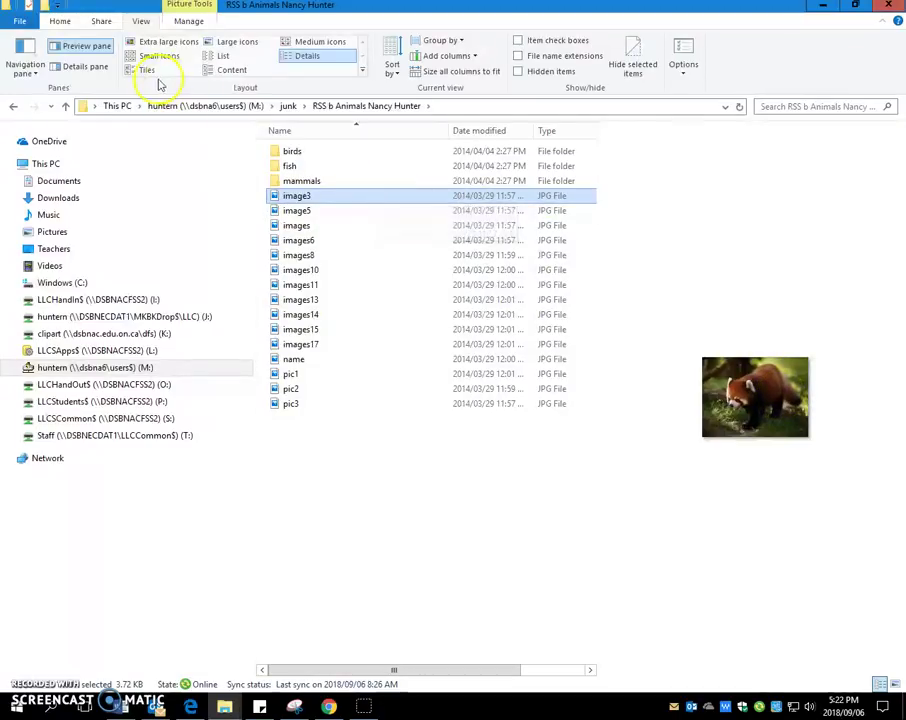
pyautogui.click(93, 50)
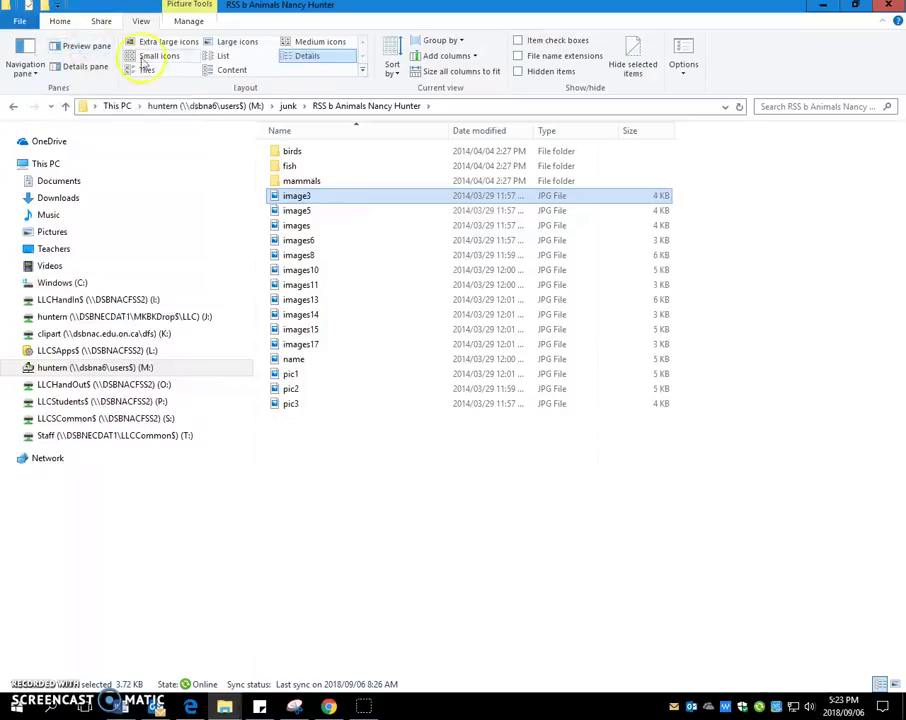
pyautogui.click(234, 43)
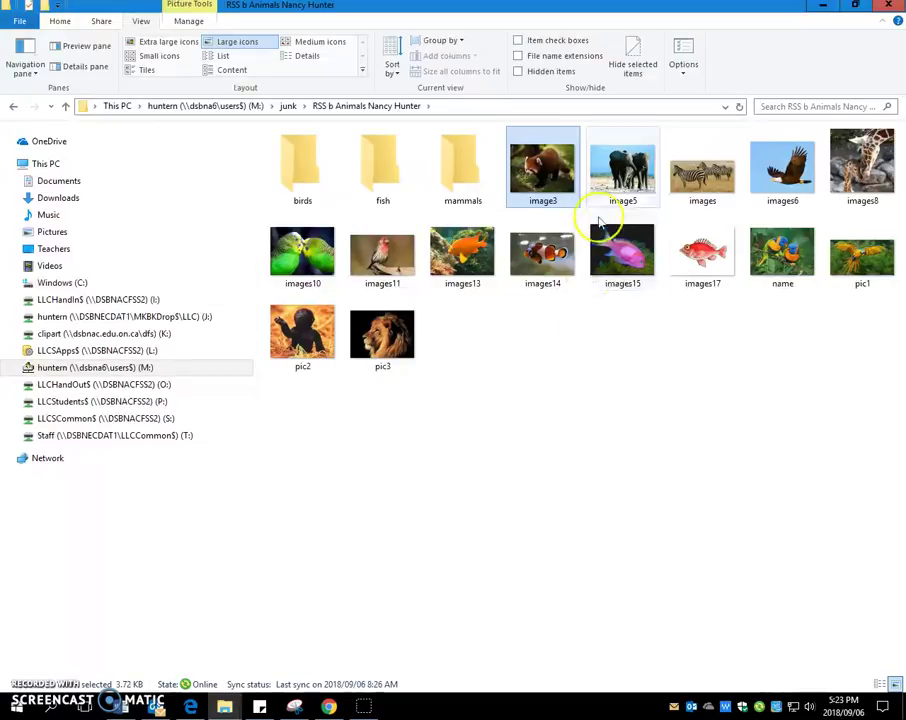
# Step: Start renaming image3 from its context menu, cancel, reselect it and return to the Home tab
pyautogui.click(536, 205)
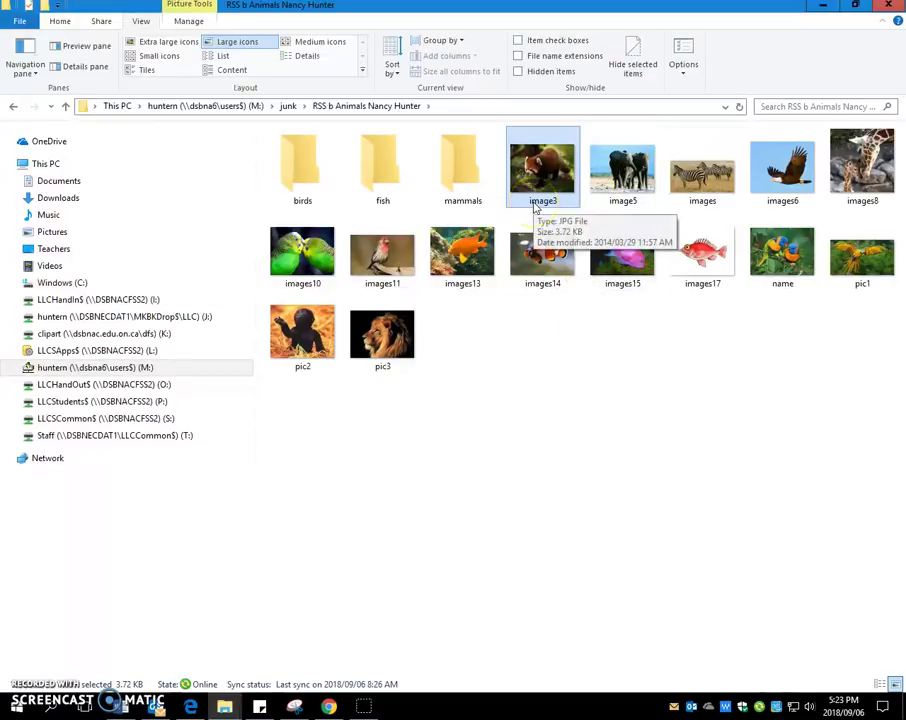
pyautogui.rightClick(536, 205)
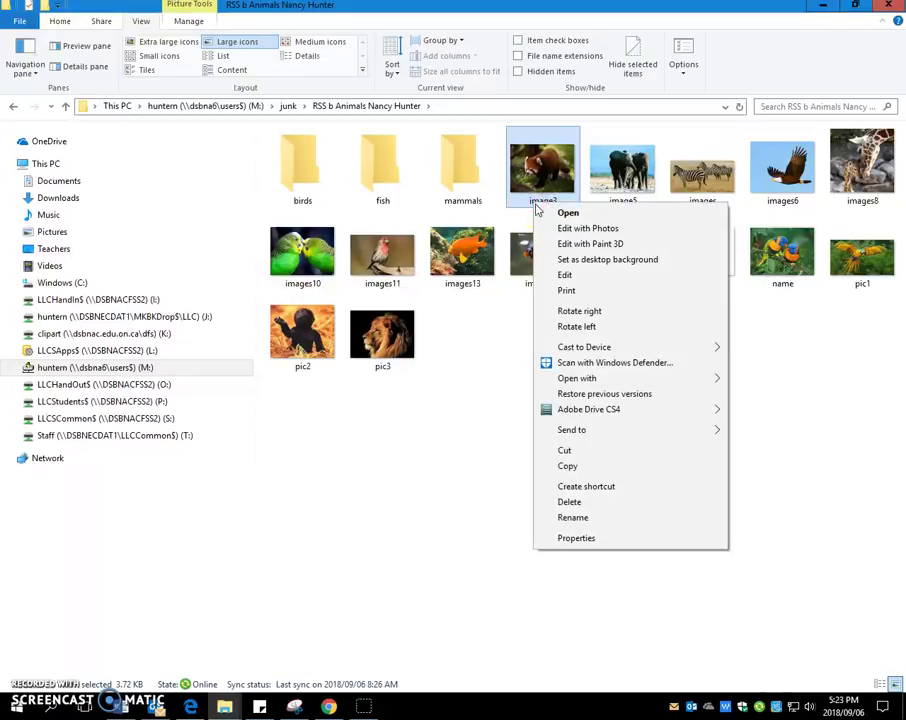
pyautogui.click(600, 518)
pyautogui.click(591, 485)
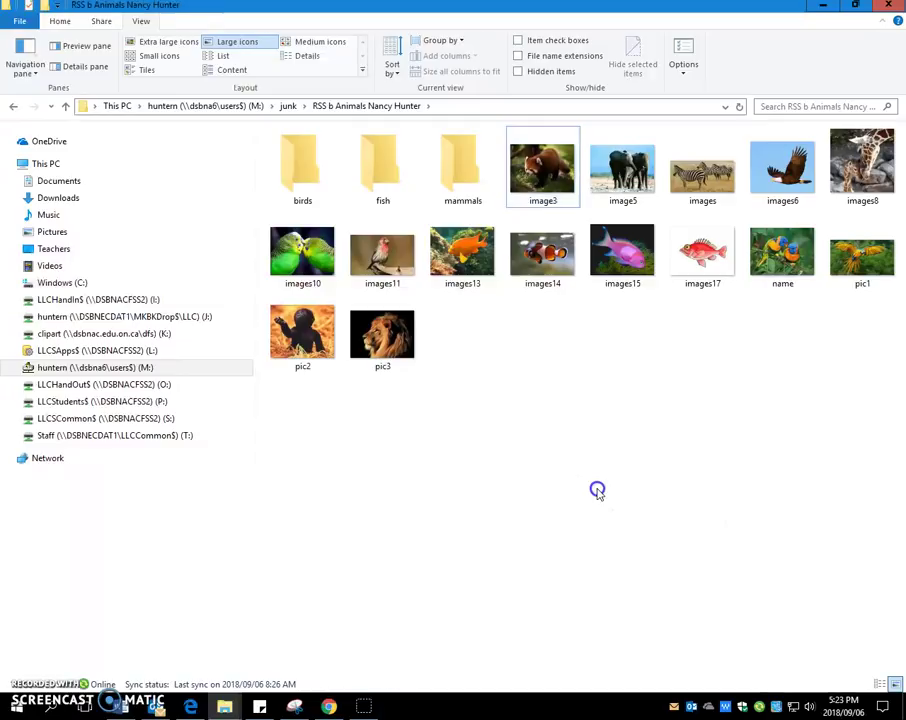
pyautogui.click(548, 187)
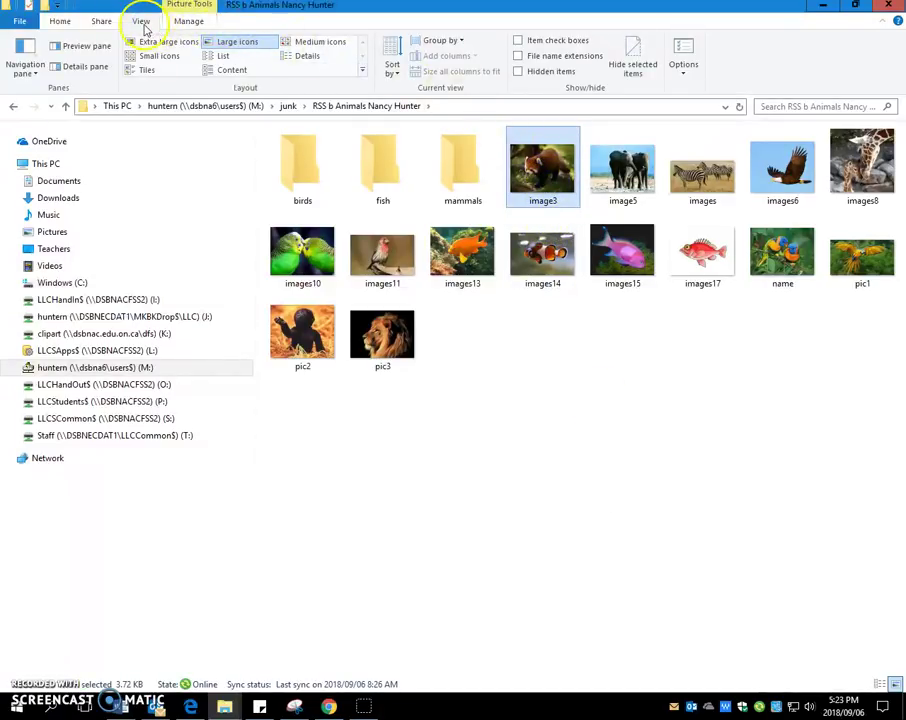
pyautogui.click(60, 22)
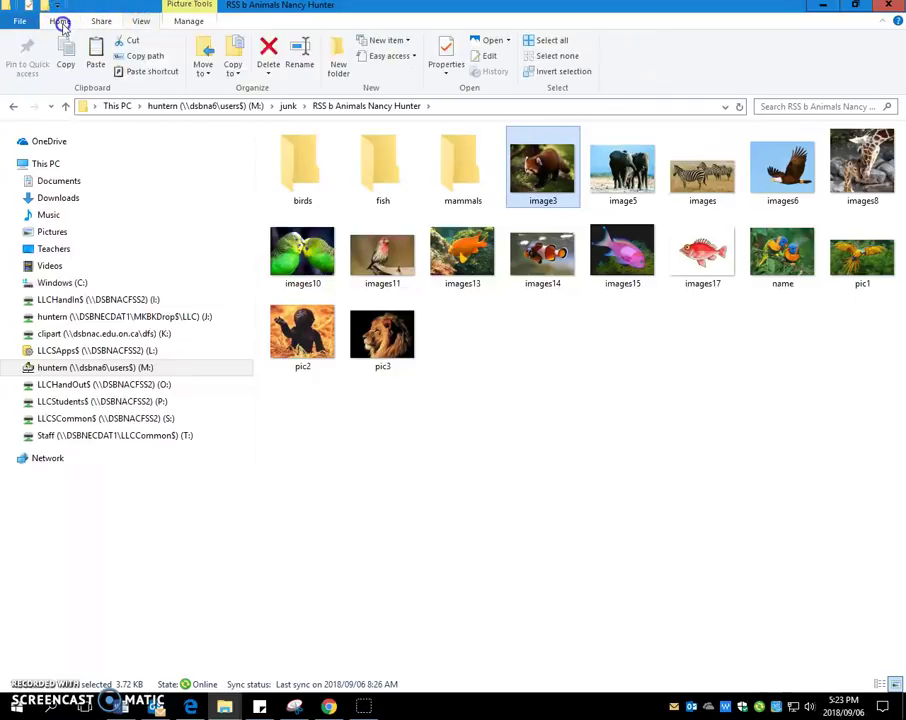
# Step: Rename image3 to 'racoon' using the Home tab's Rename command
pyautogui.click(306, 62)
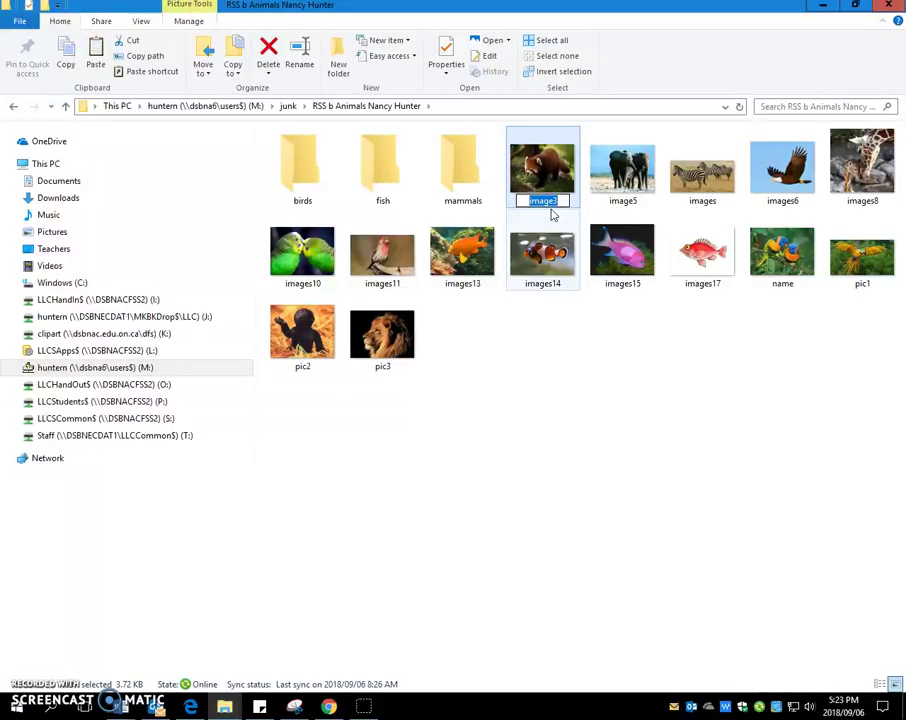
pyautogui.write('rac')
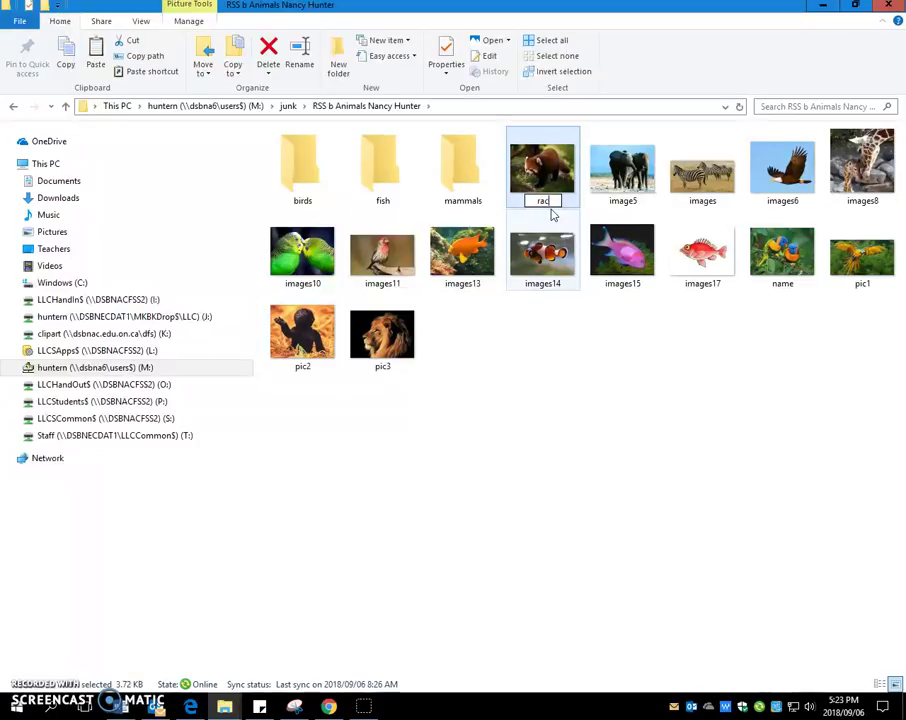
pyautogui.write('oon')
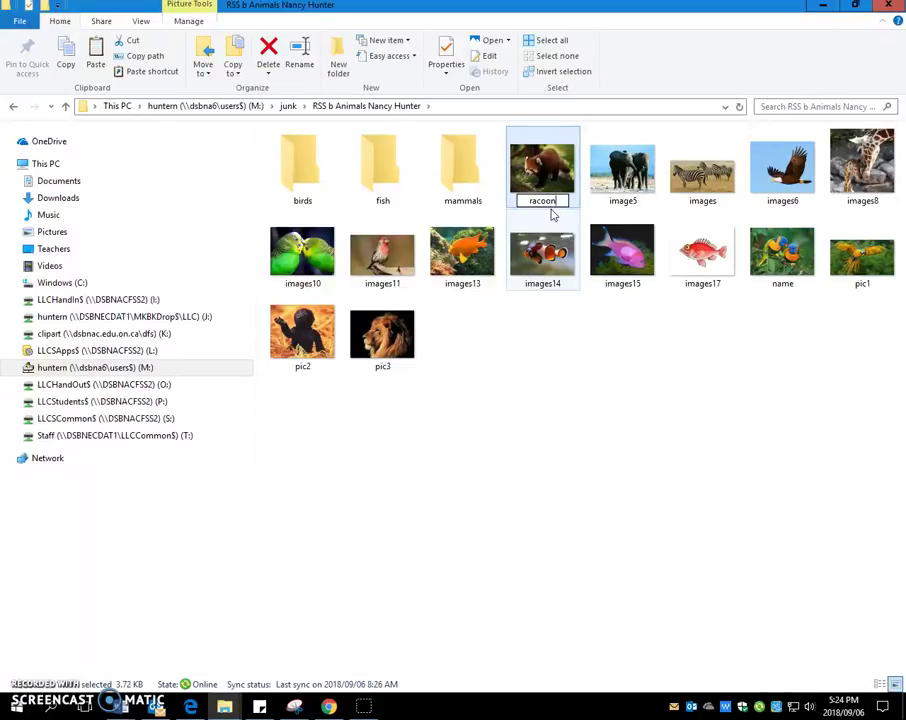
pyautogui.press('Return')
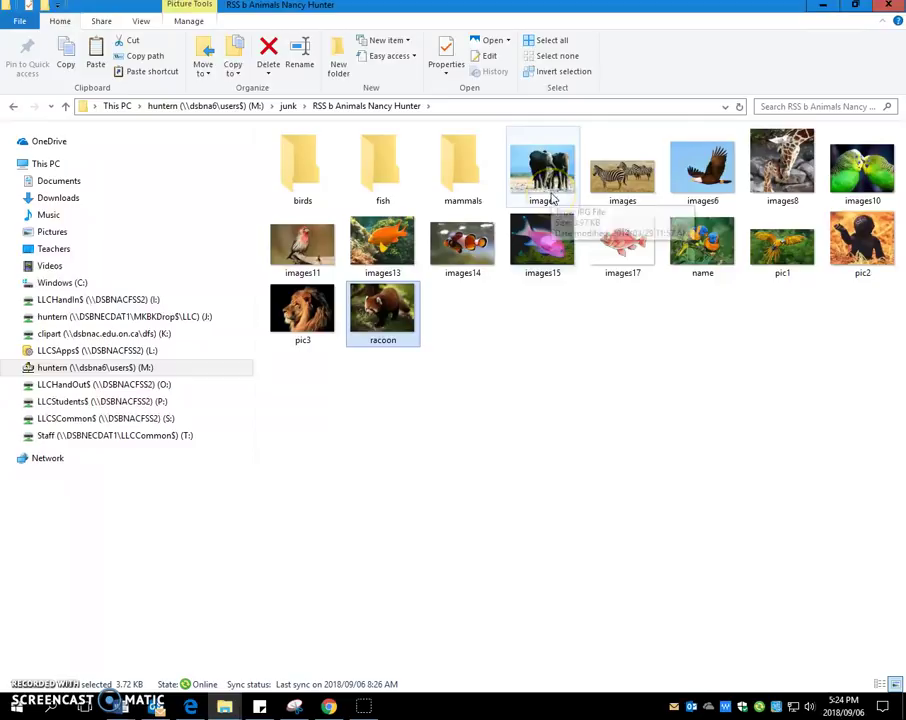
pyautogui.click(379, 349)
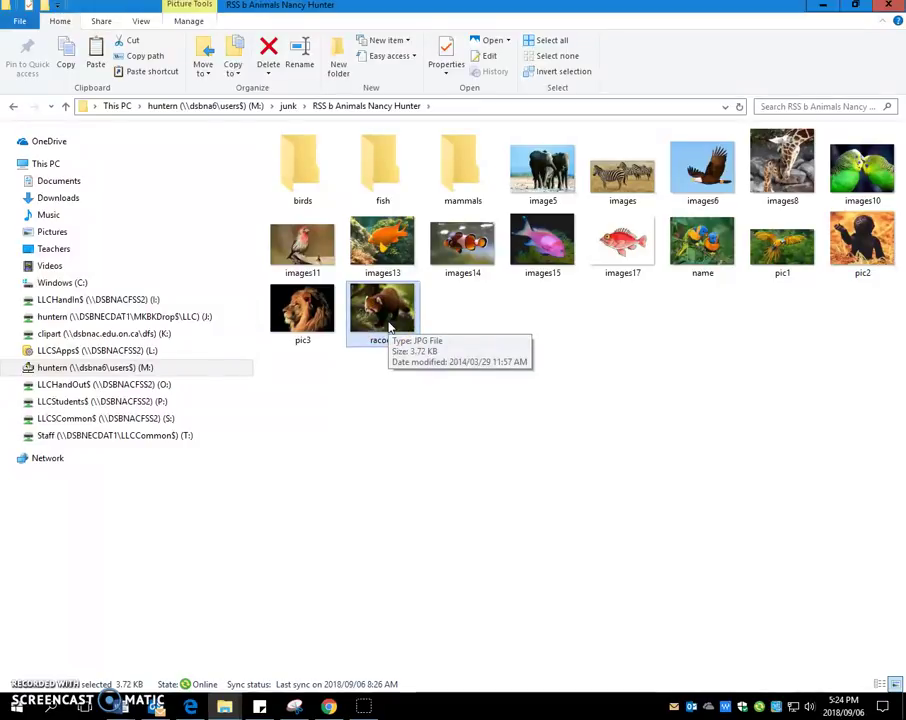
# Step: Drag the racoon picture onto the mammals folder to move it inside
pyautogui.click(388, 327)
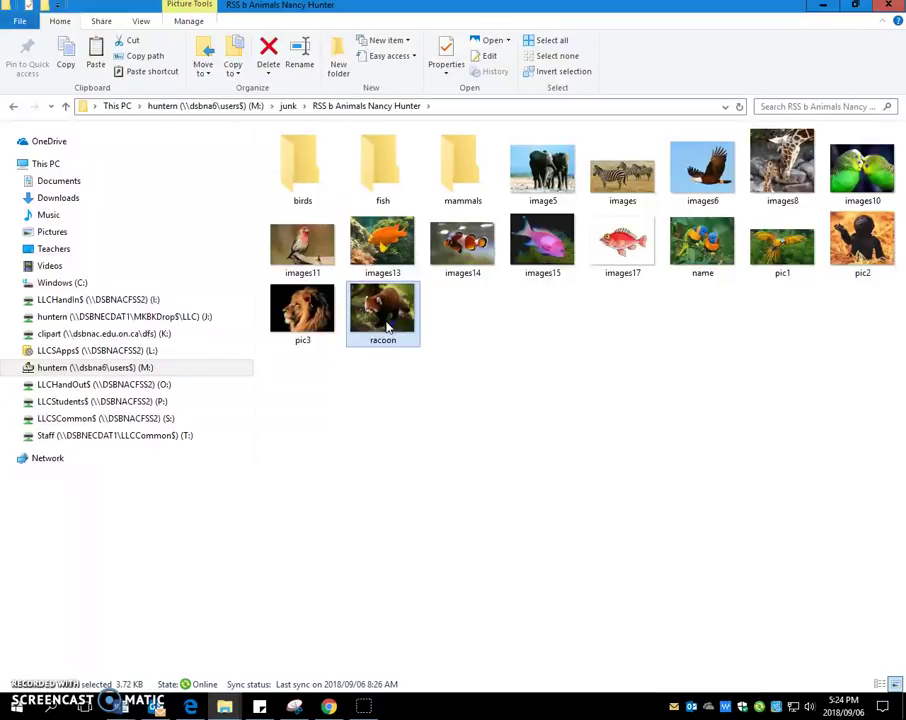
pyautogui.moveTo(388, 326); pyautogui.dragTo(478, 176)
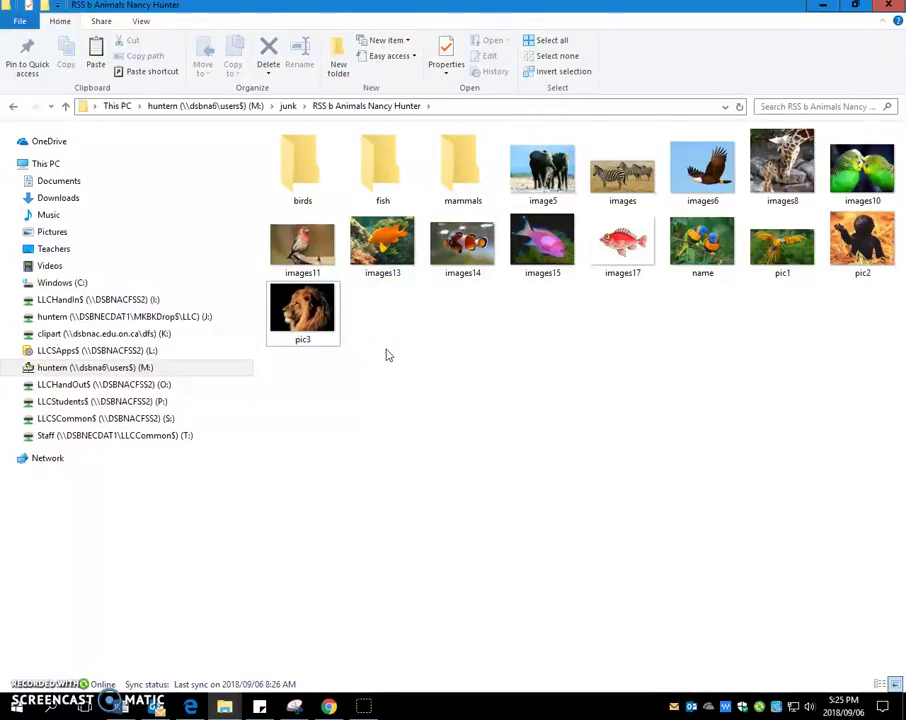
pyautogui.moveTo(462, 177)
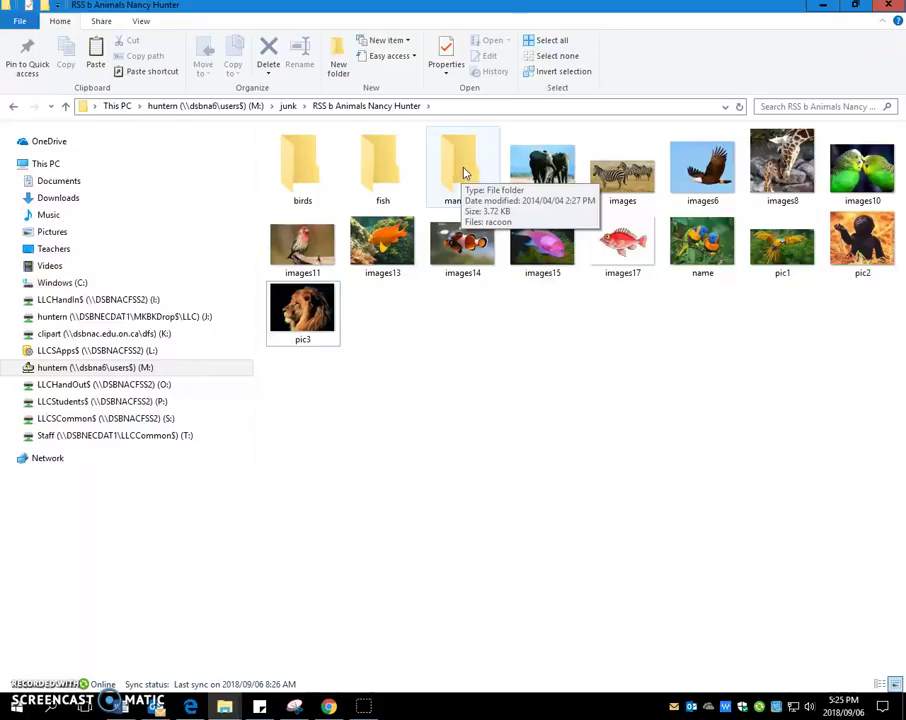
pyautogui.doubleClick(462, 172)
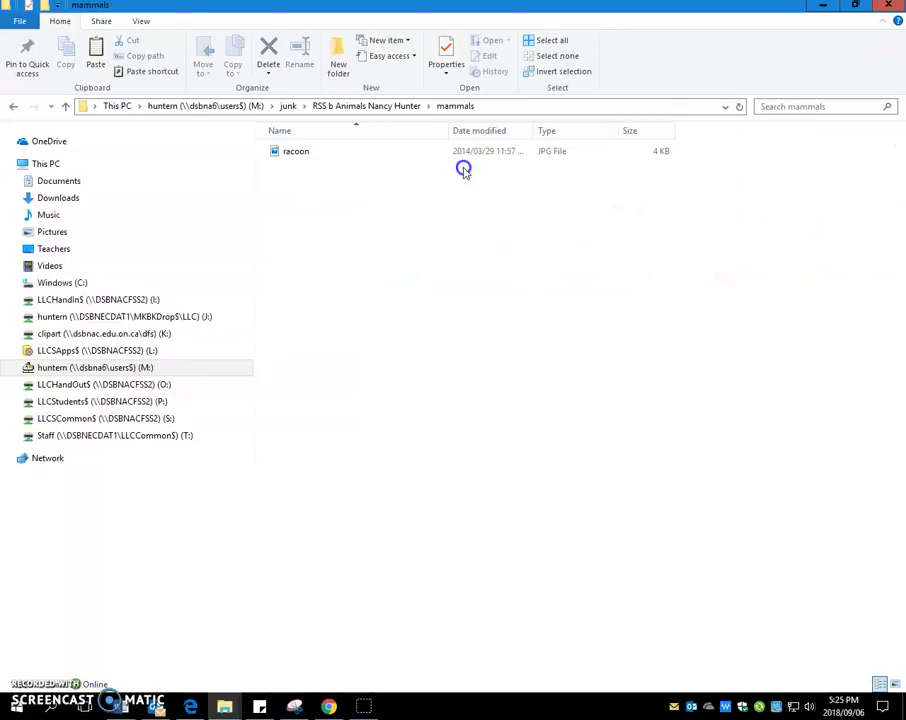
pyautogui.click(307, 160)
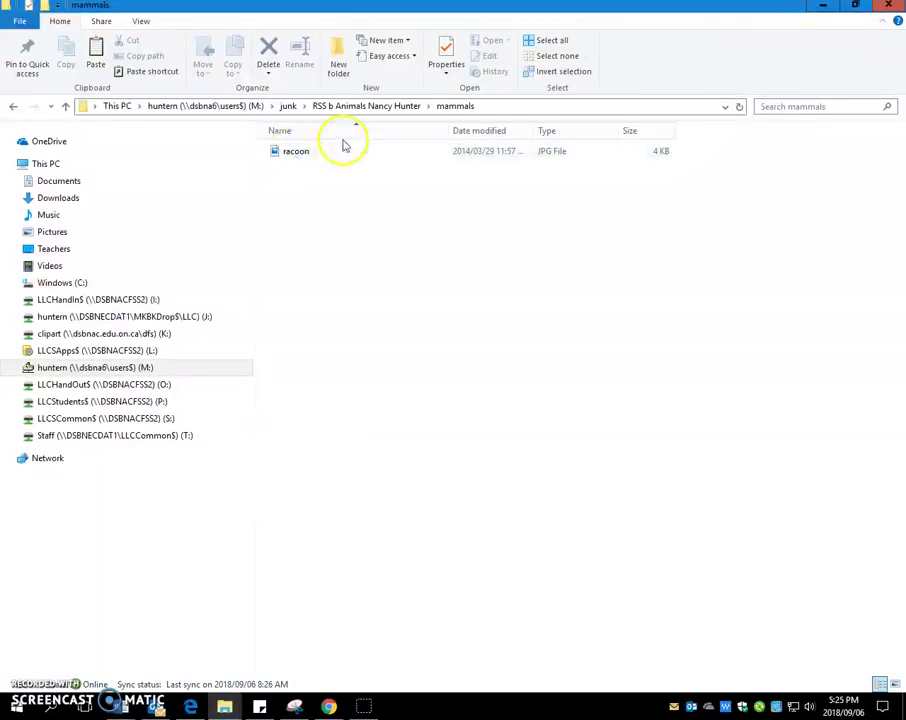
pyautogui.click(453, 108)
pyautogui.click(459, 112)
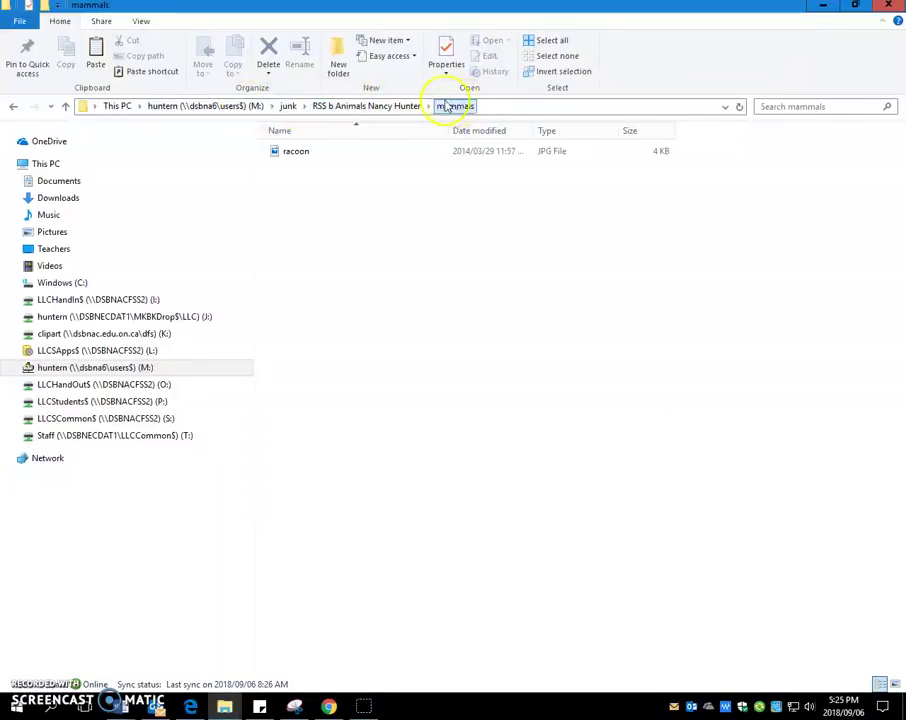
# Step: Return to the parent animals folder and select image5, the elephant picture
pyautogui.click(386, 108)
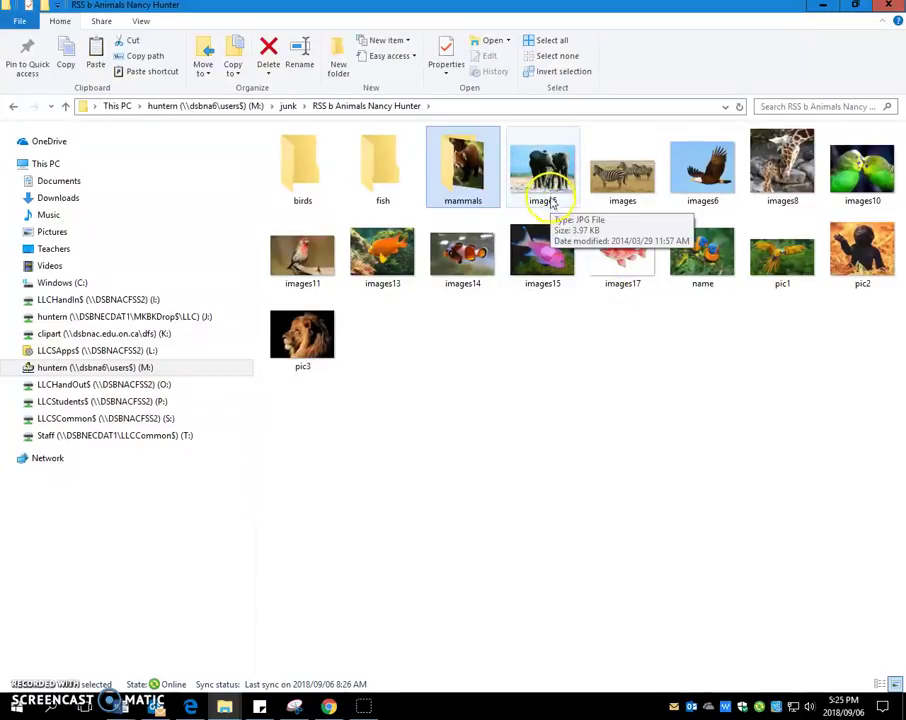
pyautogui.click(548, 192)
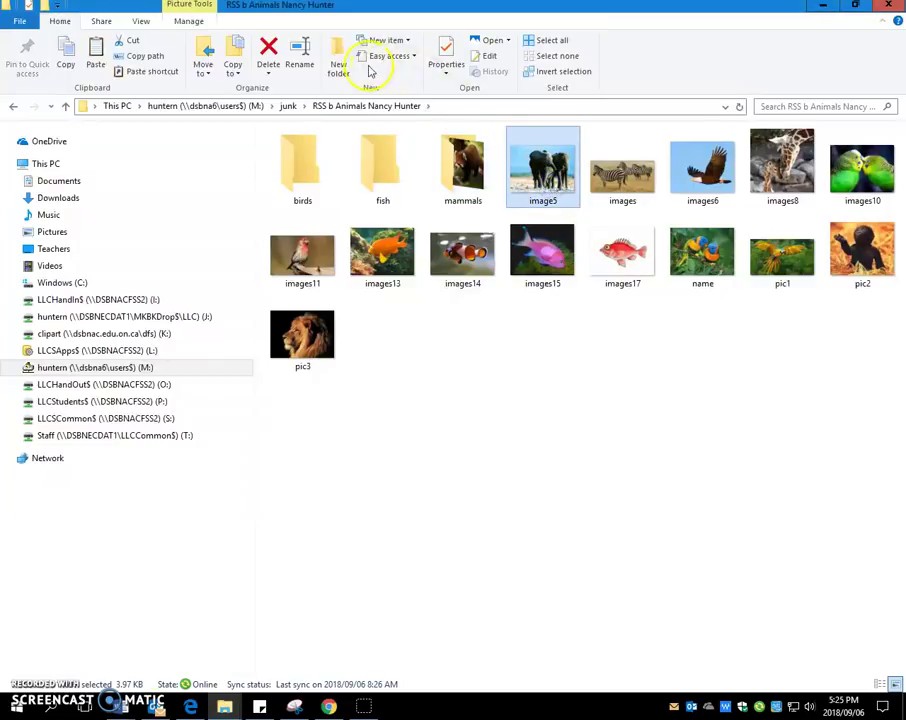